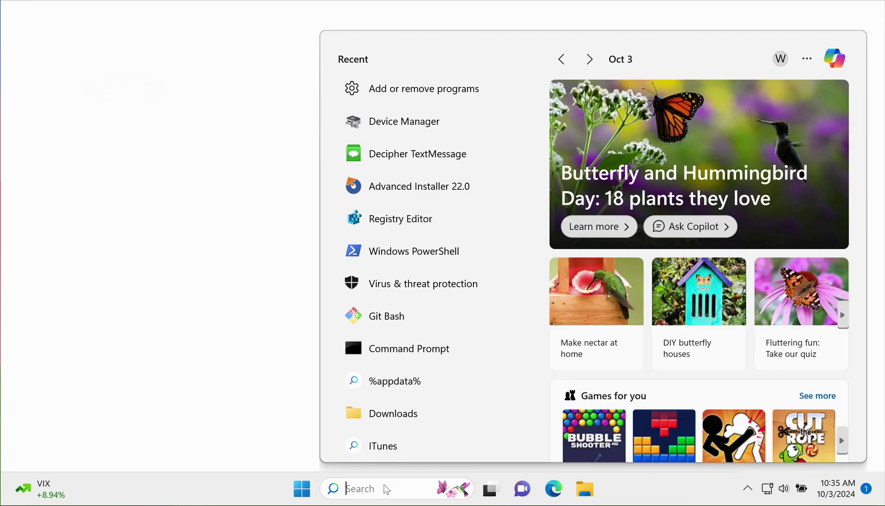
type("add ")
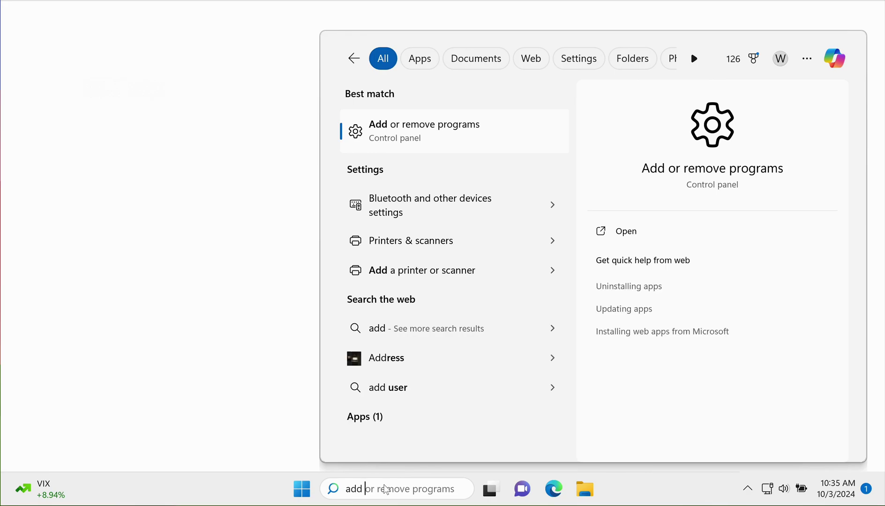
type("remove")
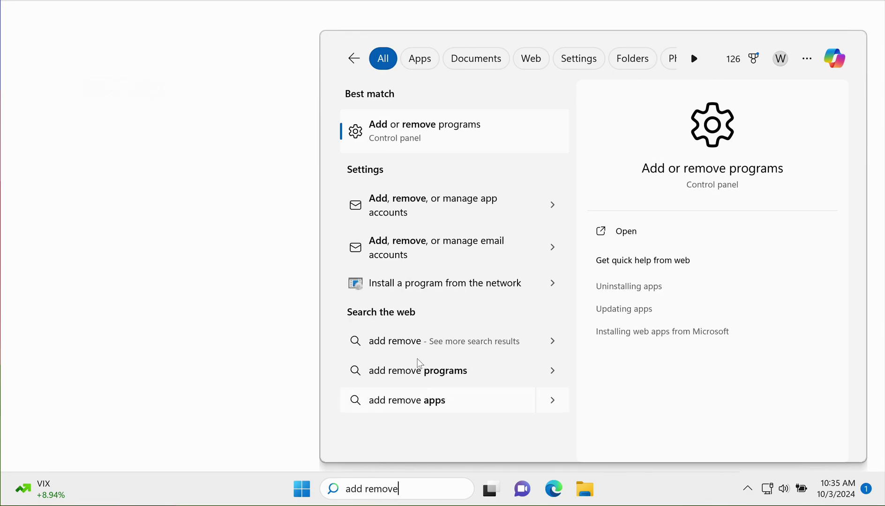
Open the 'Add or remove programs' result from a Start search for 'add remove'
left_click(398, 136)
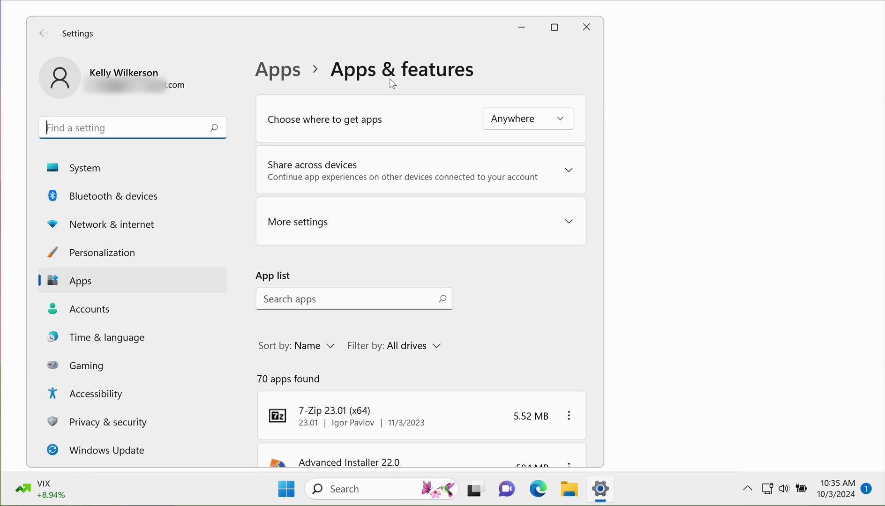
Search the installed apps list for 'decipher text'
left_click(340, 304)
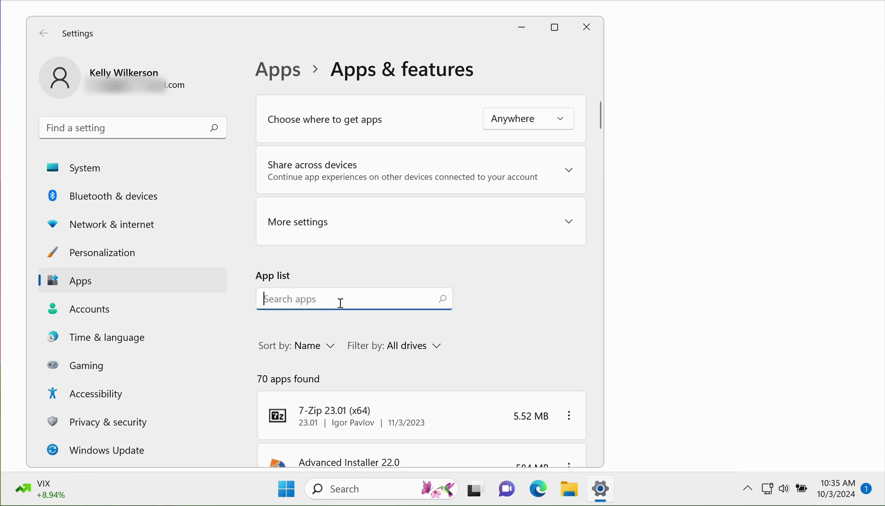
type("decipher tex")
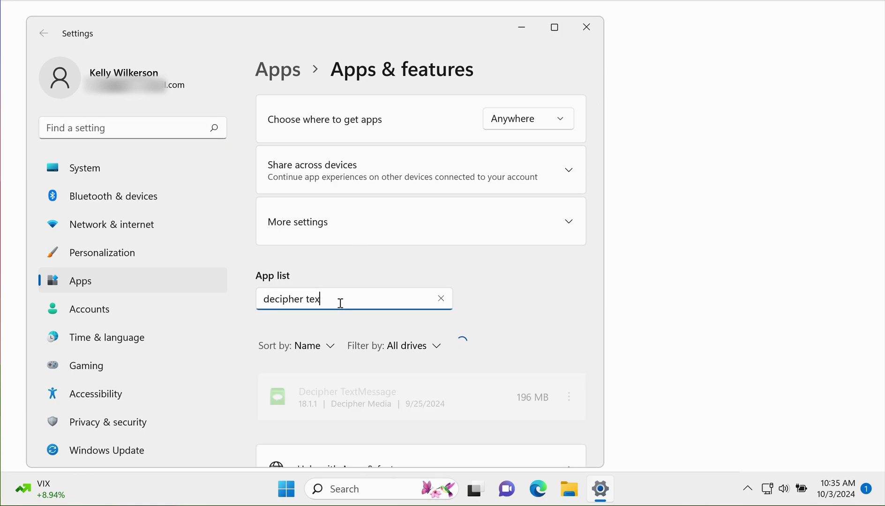
type("t")
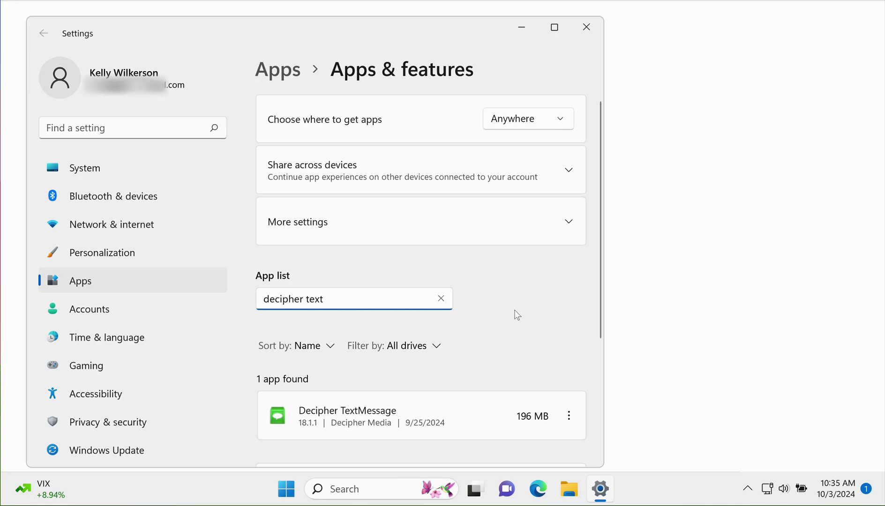
scroll(514, 310, "down", 2)
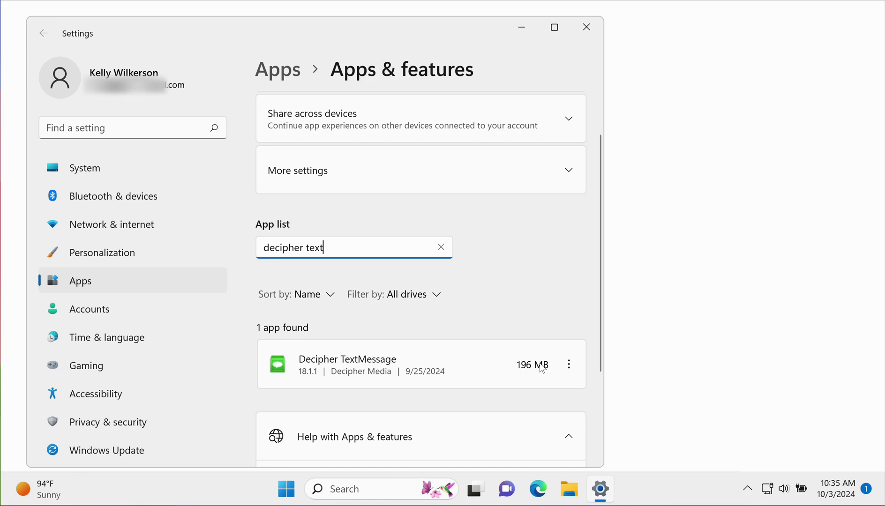
Uninstall Decipher TextMessage from its options menu and confirm the removal
left_click(569, 368)
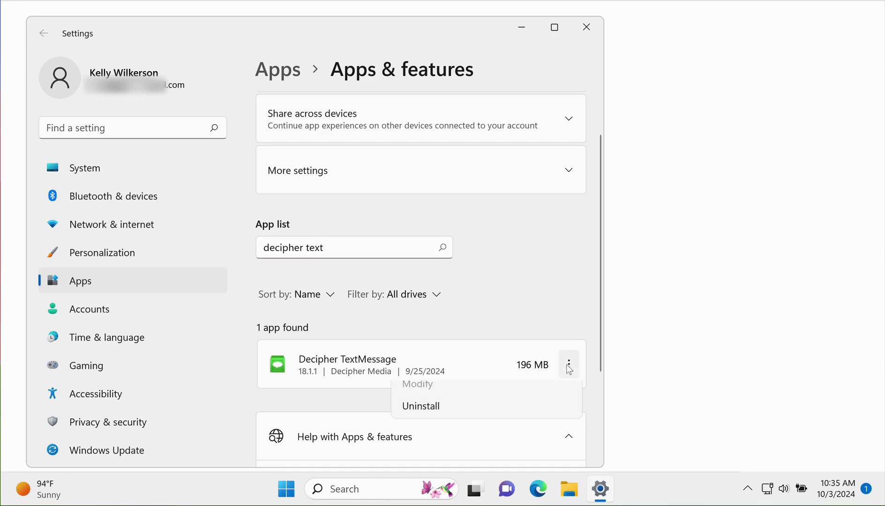
left_click(439, 412)
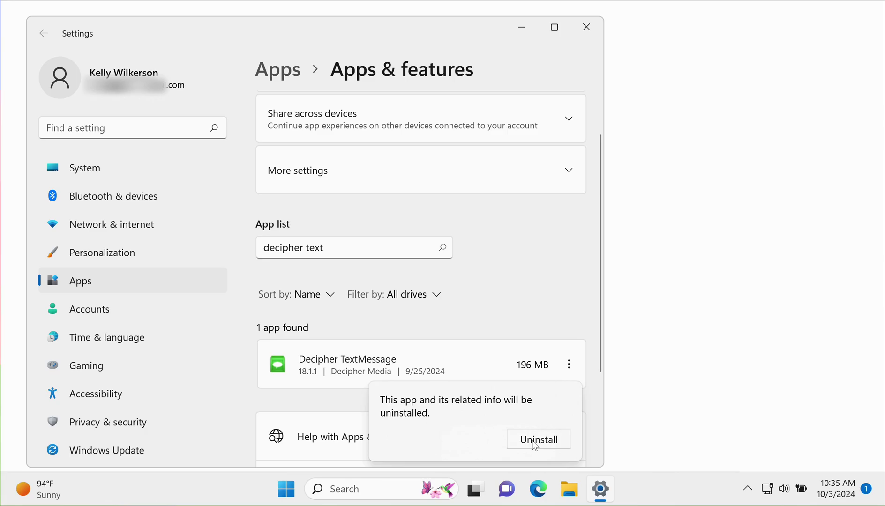
left_click(539, 440)
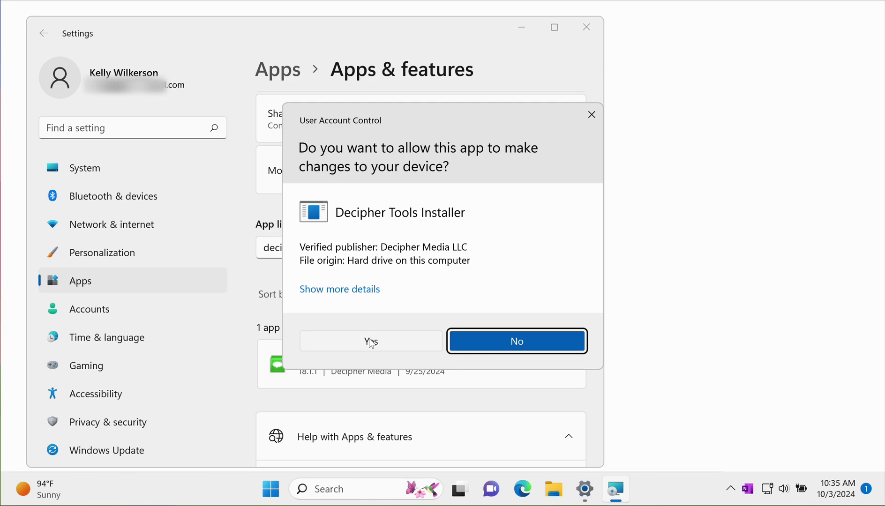
Approve the User Account Control prompt for Decipher Tools Installer
left_click(371, 342)
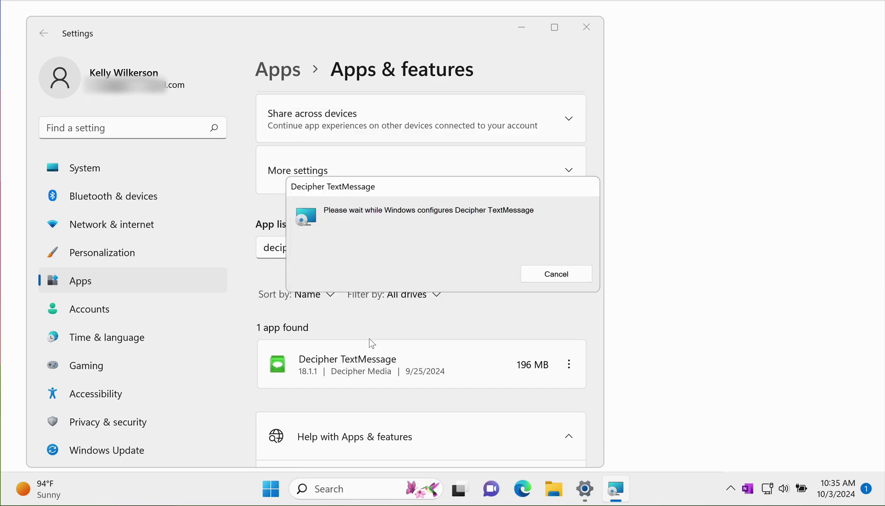